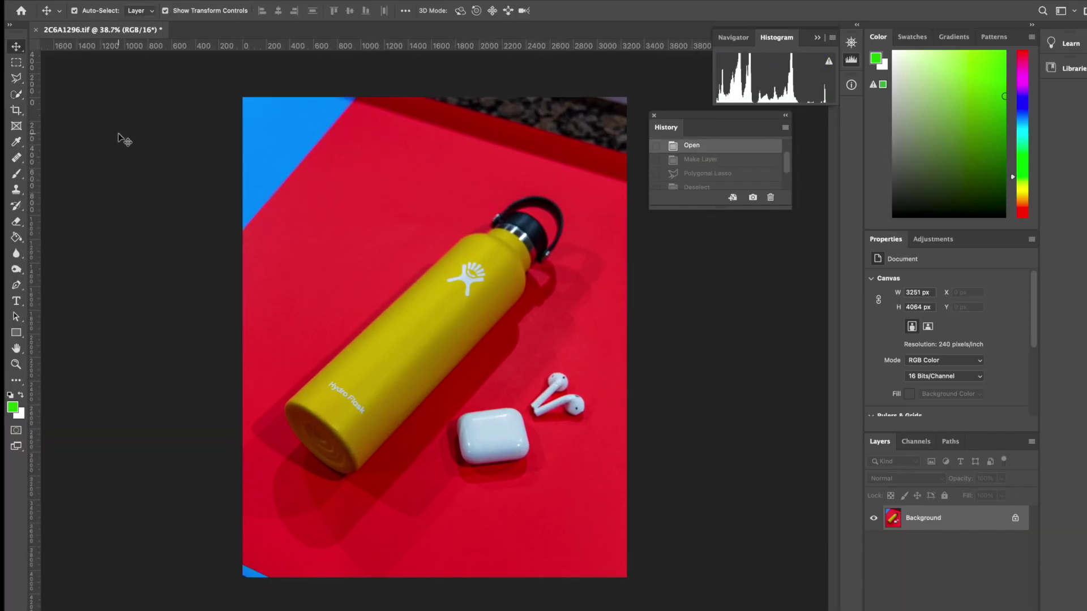
Step: Outline the blue top-left corner with the Polygonal Lasso and Content-Aware fill it red
{"action": "left_click", "coordinate": [21, 81]}
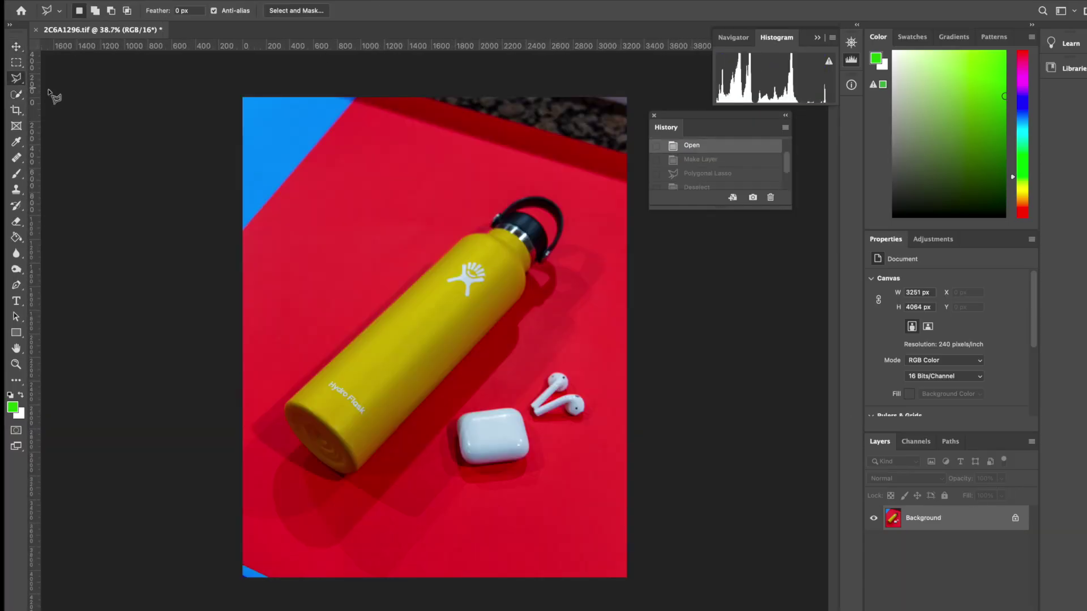
{"action": "left_click", "coordinate": [237, 94]}
{"action": "left_click", "coordinate": [240, 239]}
{"action": "left_click", "coordinate": [371, 89]}
{"action": "left_click", "coordinate": [238, 95]}
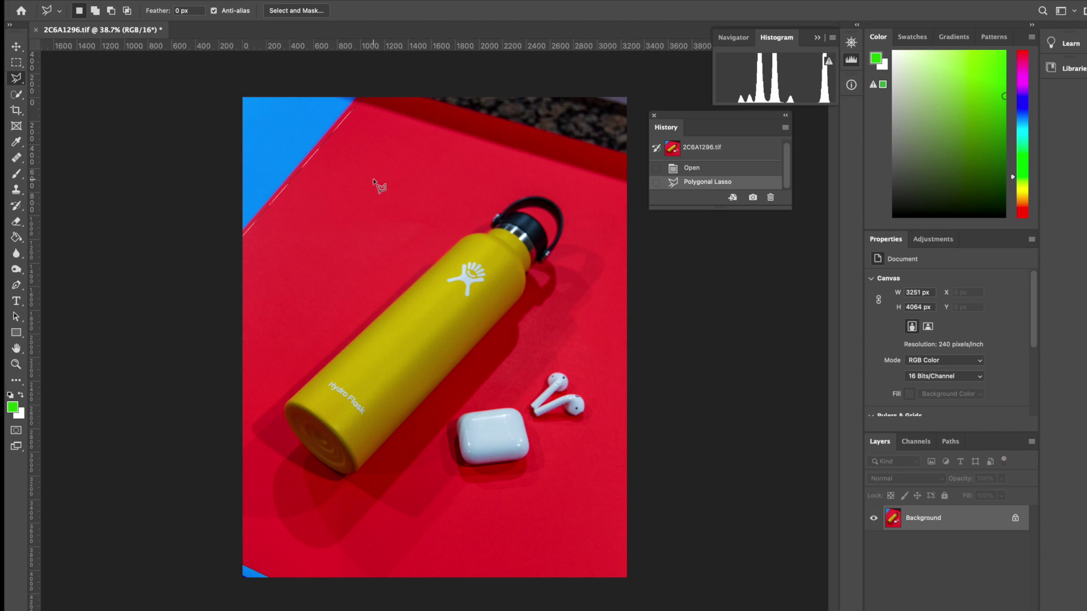
{"action": "key", "text": "shift+BackSpace"}
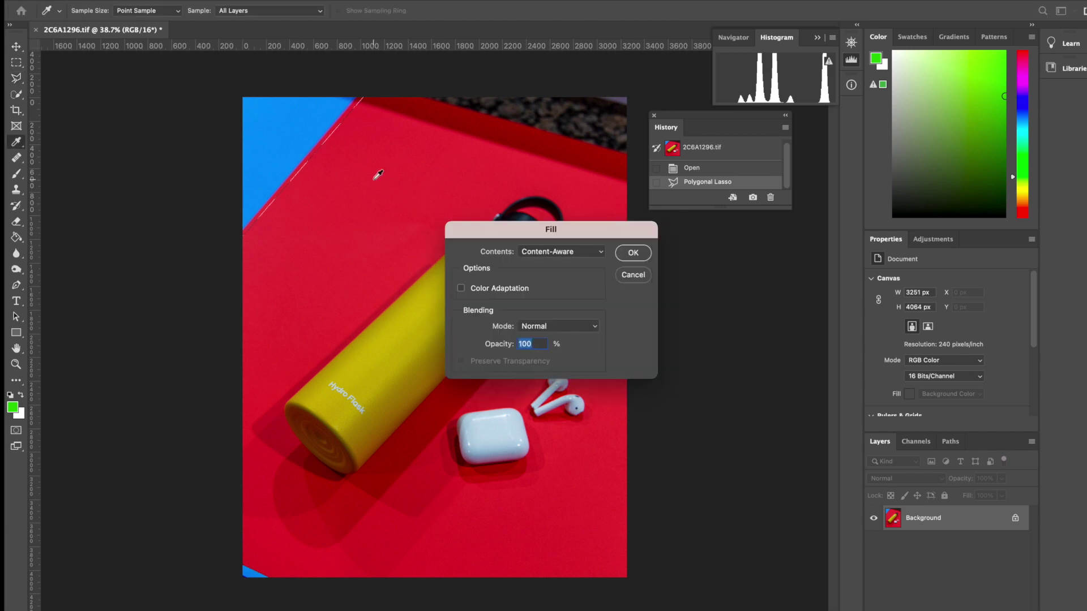
{"action": "left_click", "coordinate": [628, 257]}
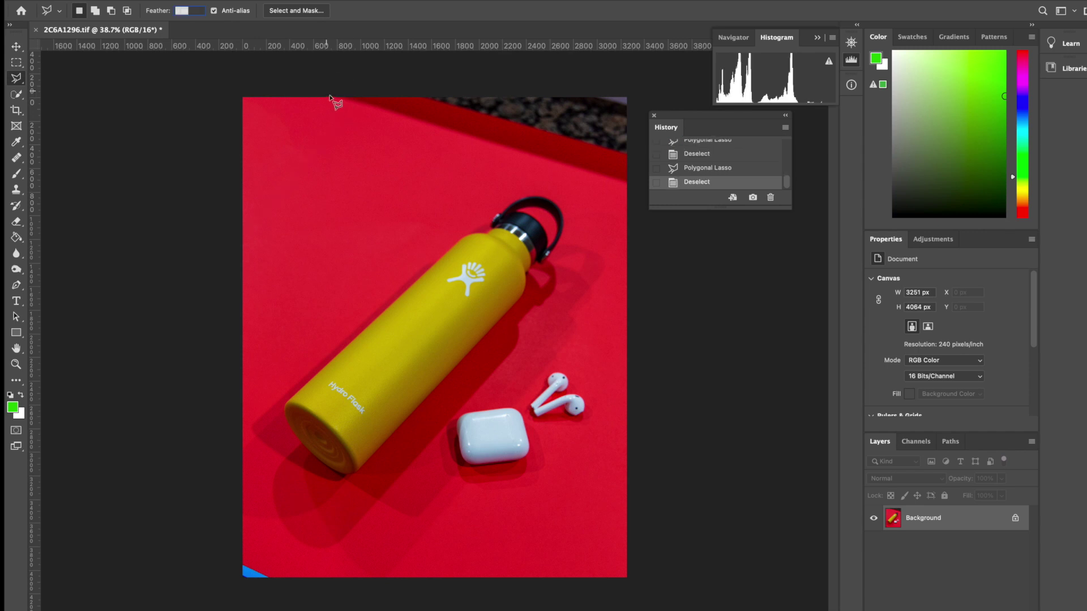
Step: Select the dark countertop strip along the top and Content-Aware fill it with red
{"action": "left_click", "coordinate": [328, 97]}
{"action": "left_click", "coordinate": [629, 191]}
{"action": "left_click", "coordinate": [633, 91]}
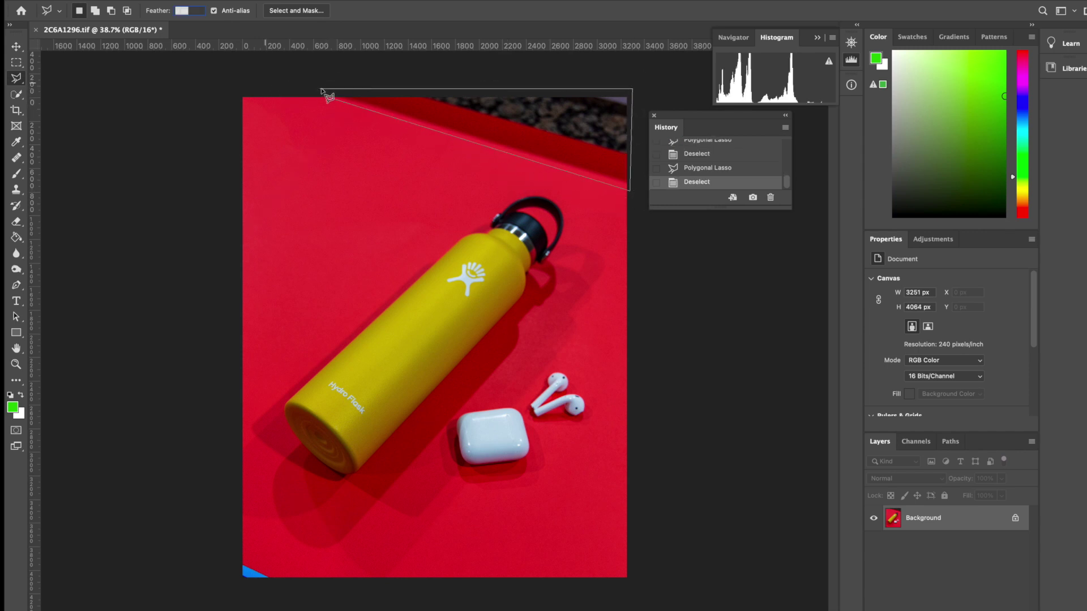
{"action": "left_click", "coordinate": [328, 97]}
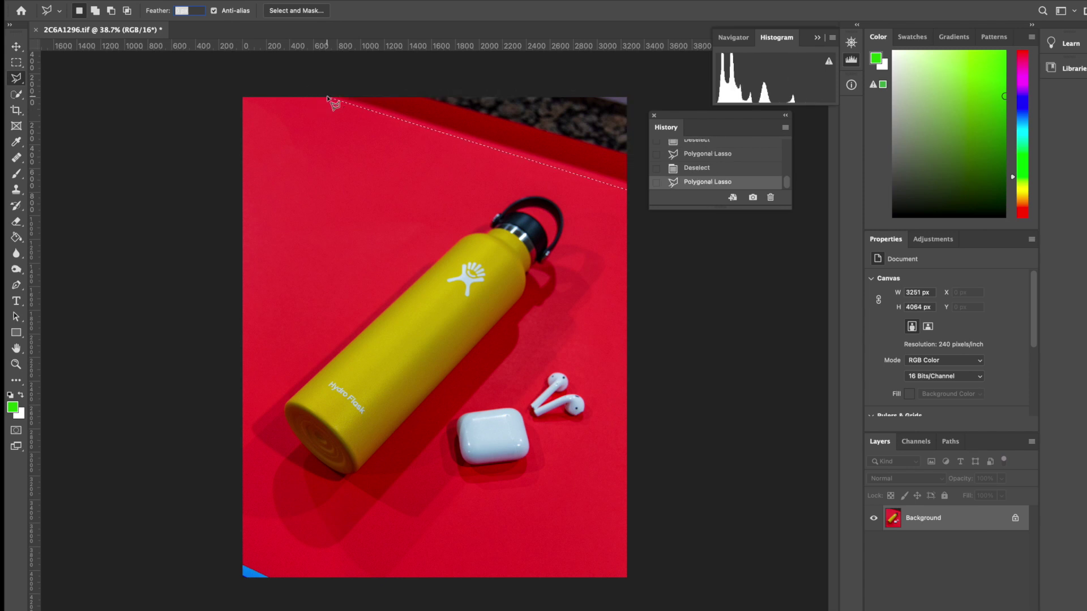
{"action": "key", "text": "shift+BackSpace"}
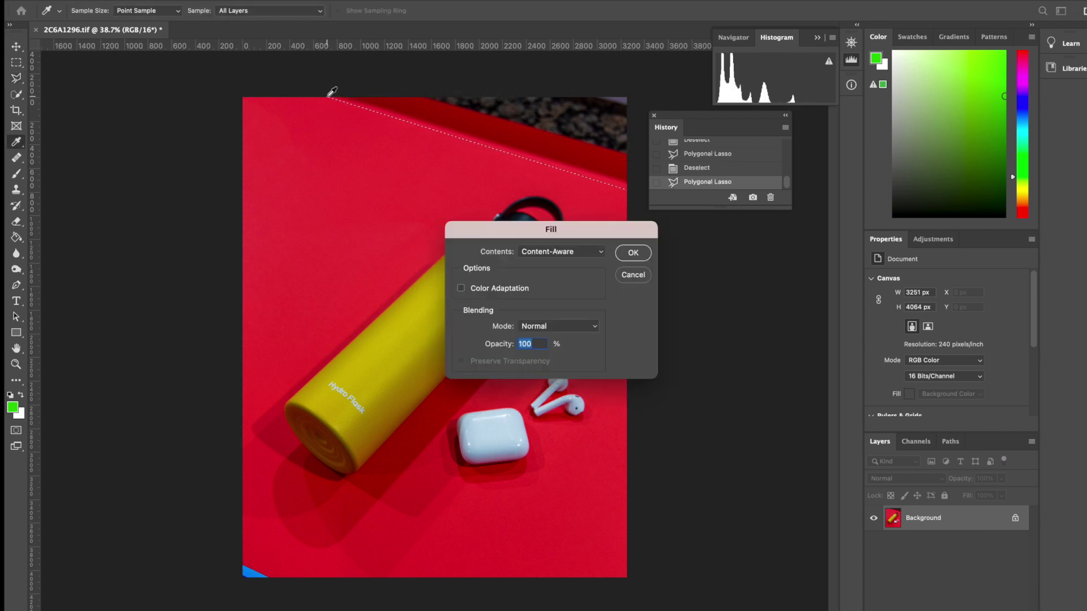
{"action": "left_click", "coordinate": [632, 253]}
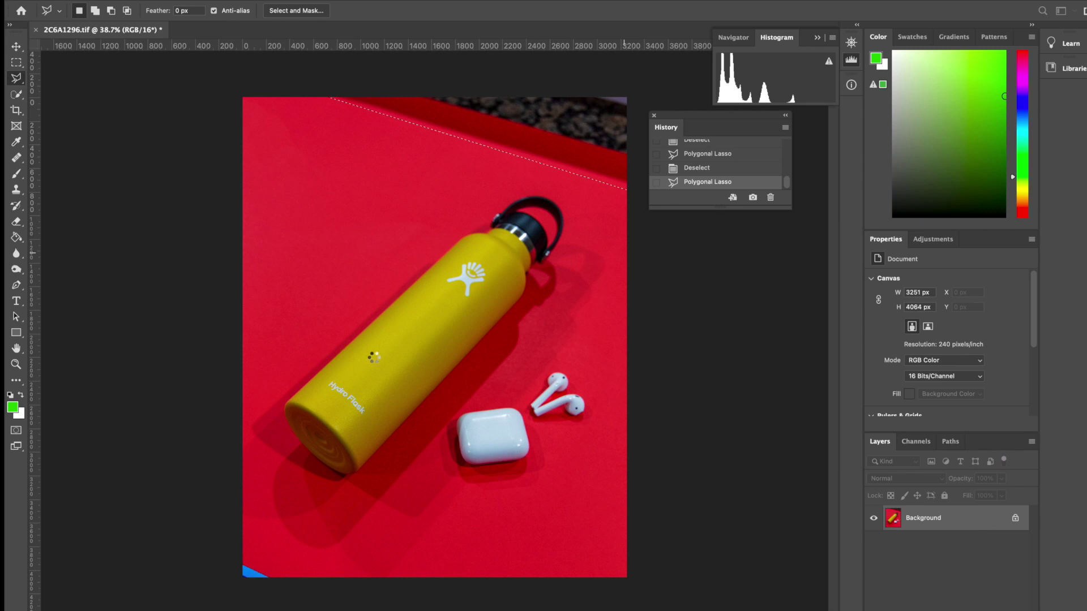
Step: Select the blue bottom-left corner and Content-Aware fill it with matching red
{"action": "left_click", "coordinate": [281, 580]}
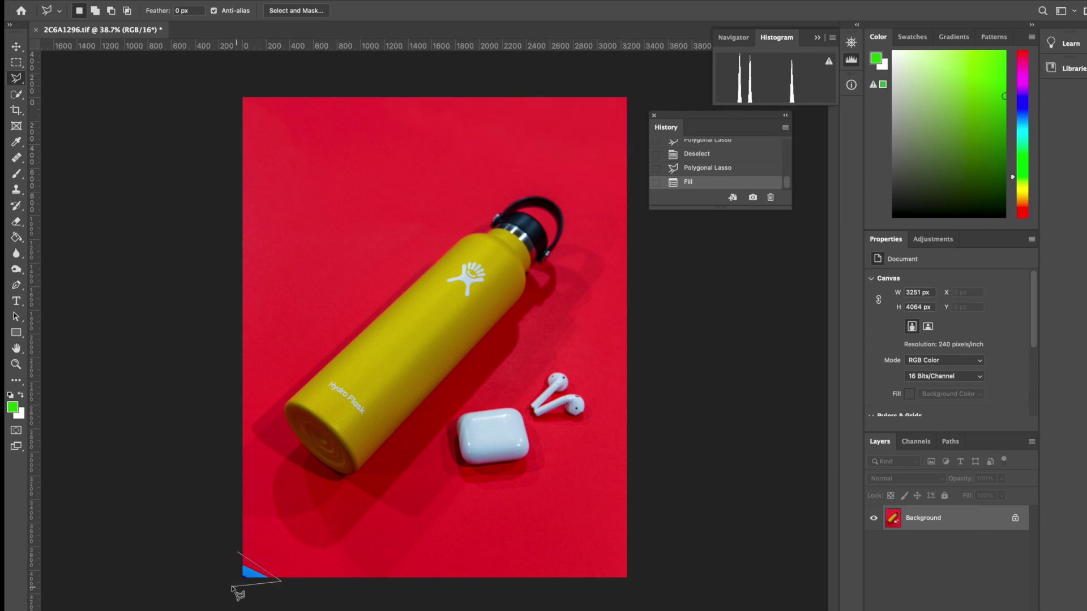
{"action": "left_click", "coordinate": [238, 555]}
{"action": "key", "text": "shift+BackSpace"}
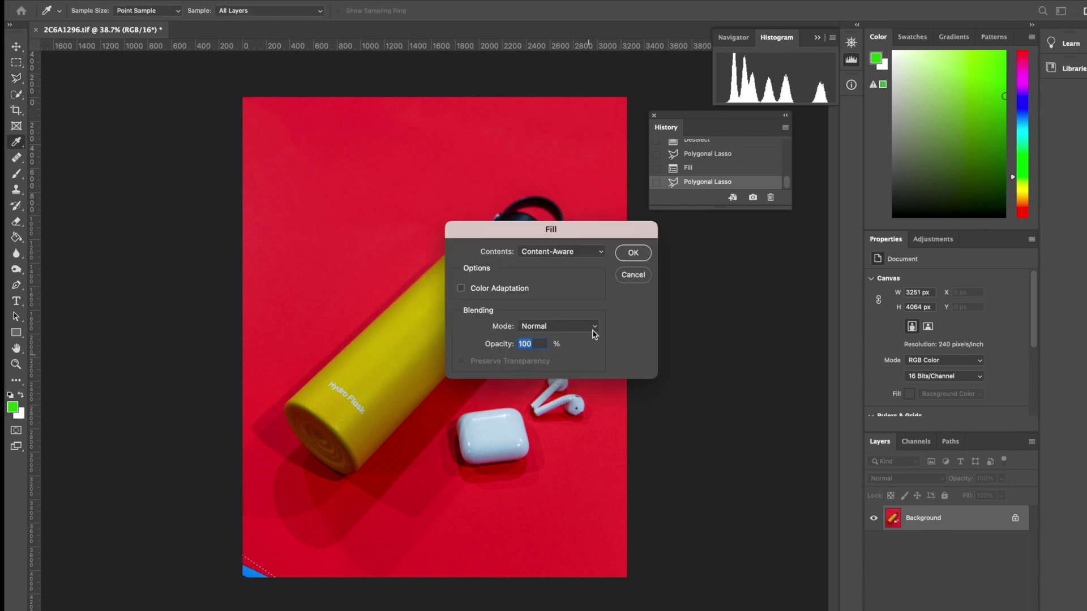
{"action": "left_click", "coordinate": [643, 256]}
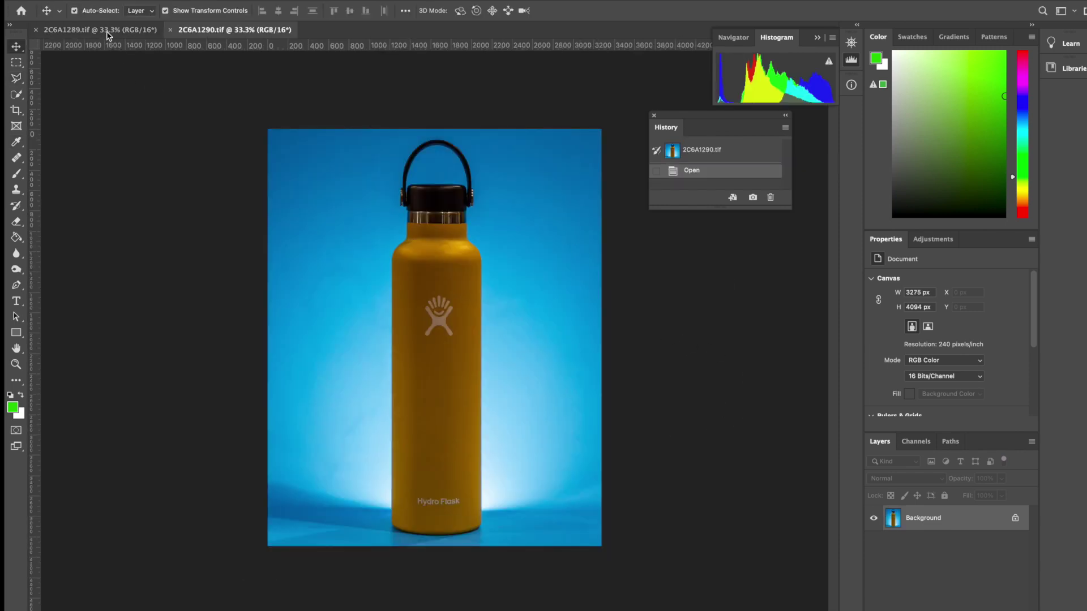
Step: In 2C6A1289.tif, convert the Background layer into Layer 0
{"action": "left_click", "coordinate": [108, 30]}
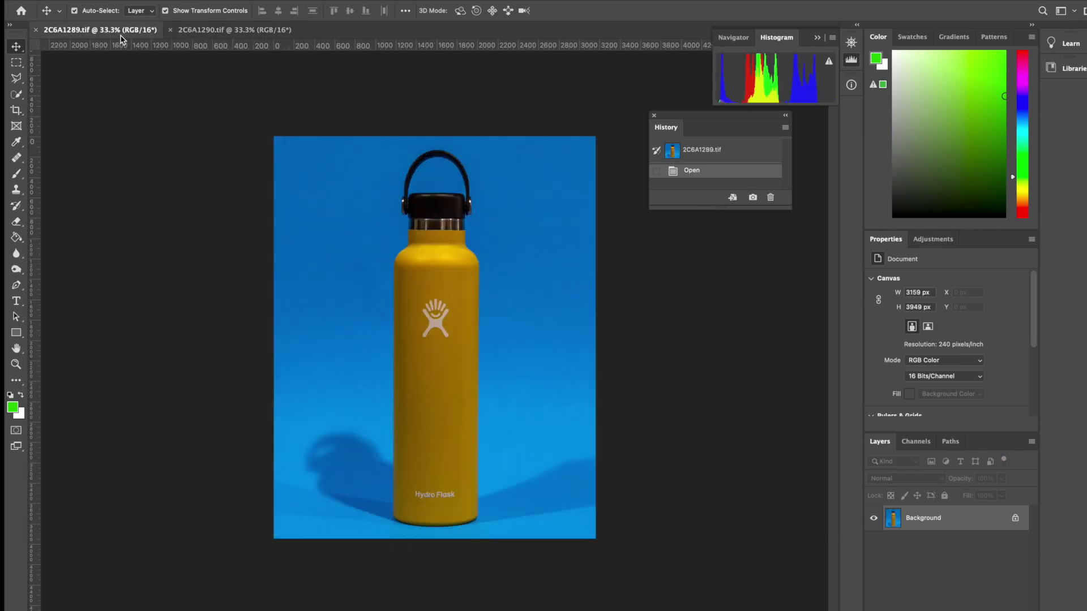
{"action": "left_click", "coordinate": [218, 30]}
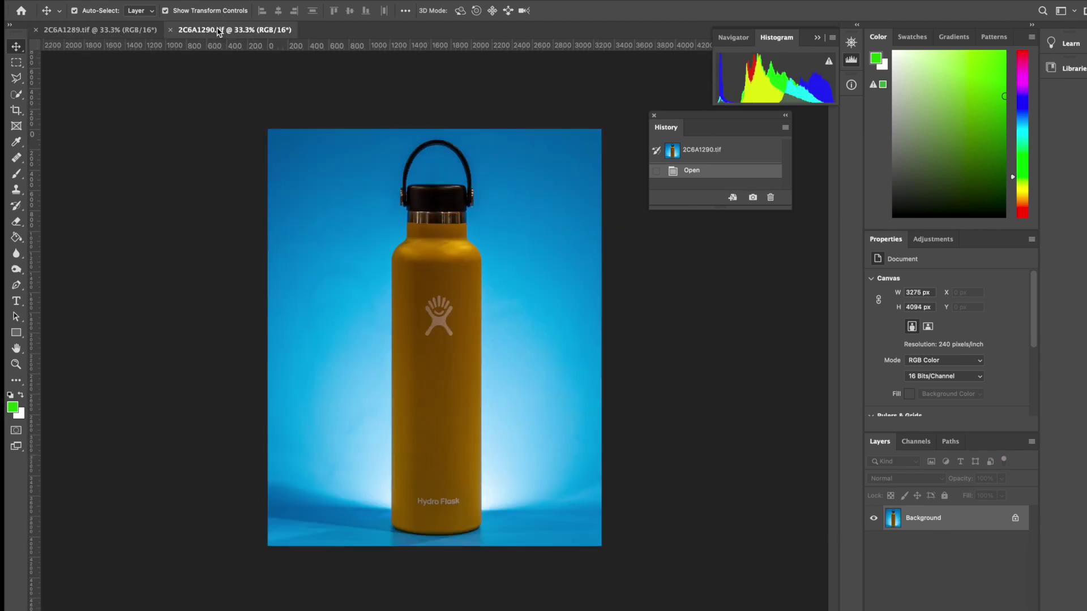
{"action": "left_click", "coordinate": [146, 31]}
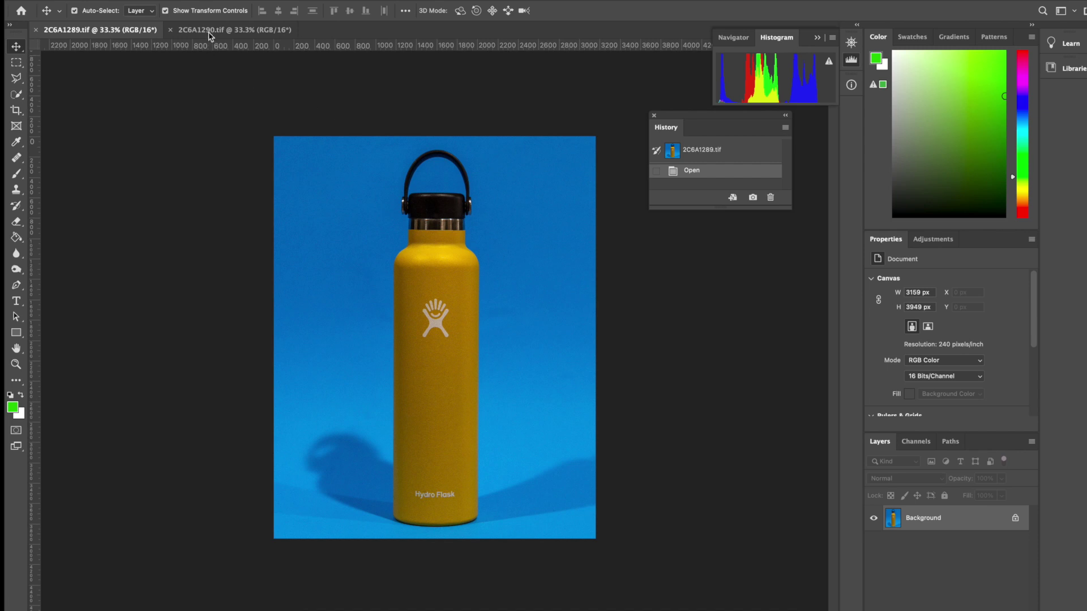
{"action": "right_click", "coordinate": [925, 518]}
{"action": "left_click", "coordinate": [960, 454]}
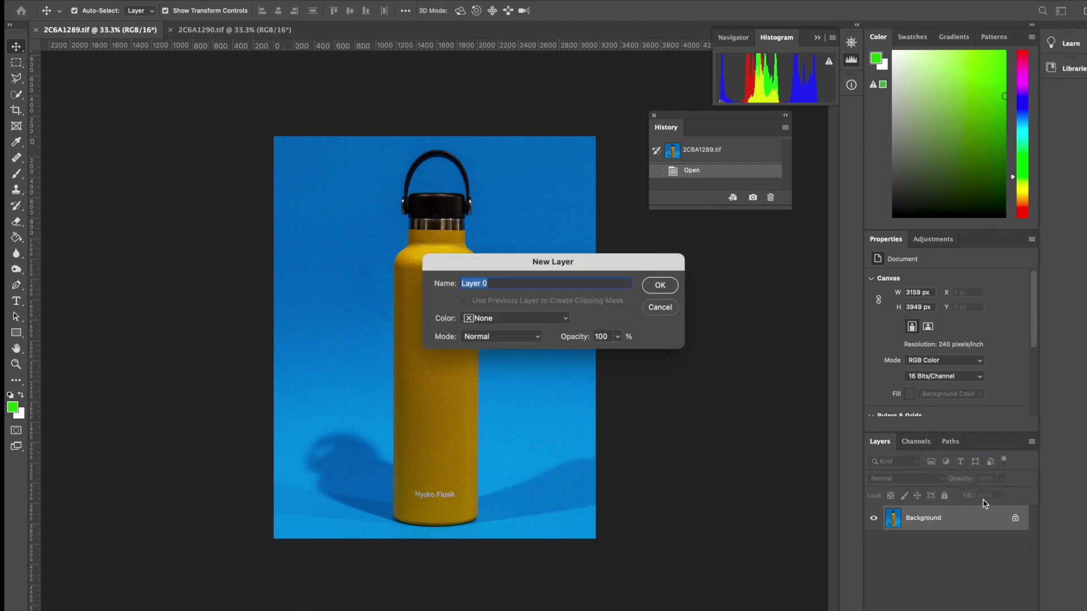
{"action": "left_click", "coordinate": [645, 285]}
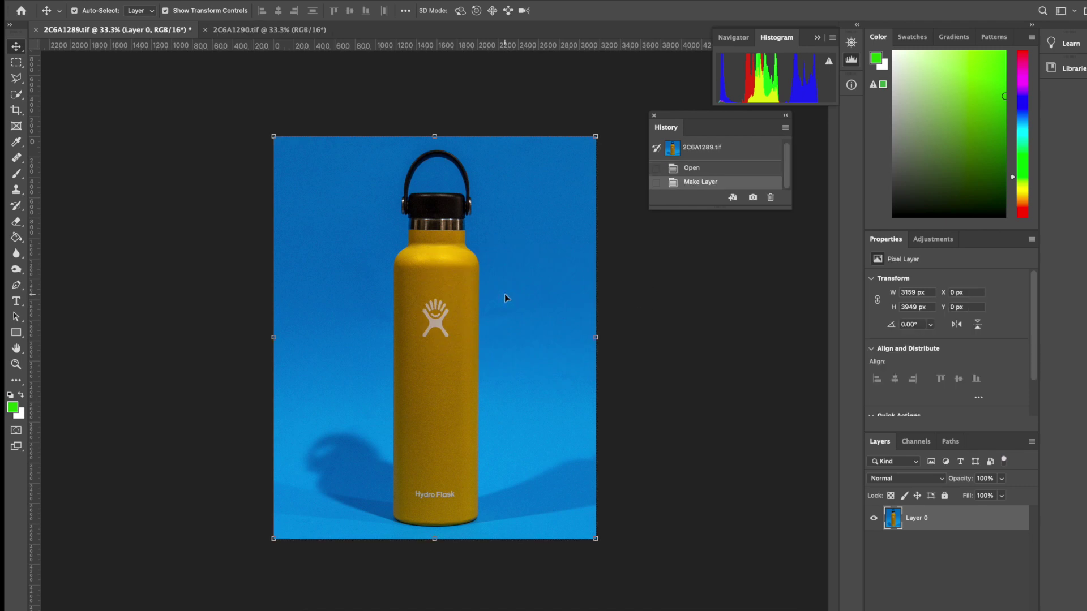
Step: Copy the bottle layer into 2C6A1290.tif, position it, and scale it to 103.68% to fill the canvas
{"action": "left_click", "coordinate": [289, 30]}
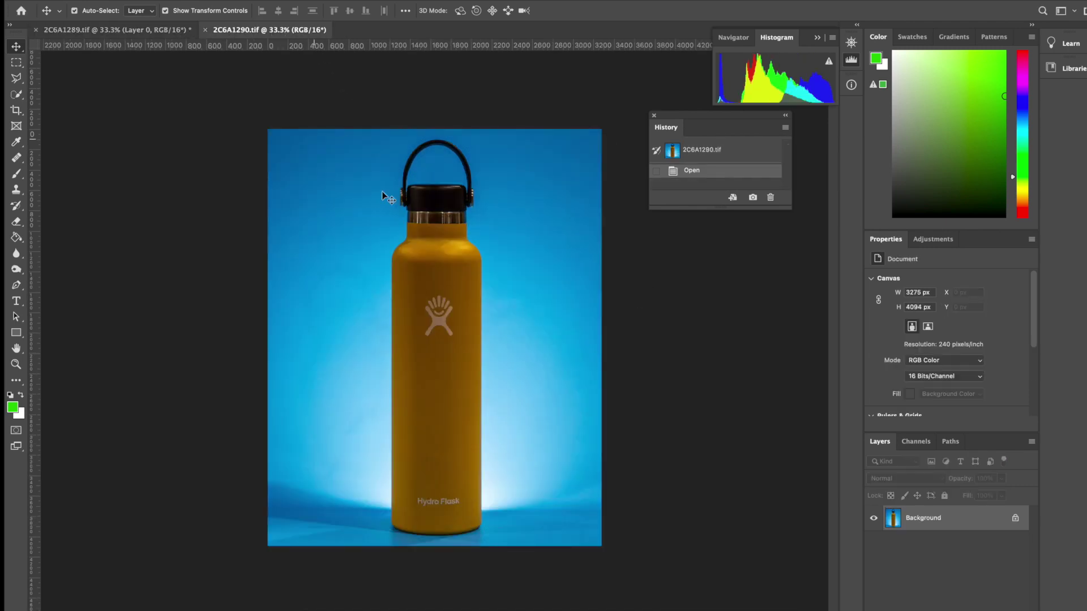
{"action": "left_click_drag", "start_coordinate": [436, 281], "coordinate": [435, 277]}
{"action": "left_click_drag", "start_coordinate": [517, 405], "coordinate": [482, 334]}
{"action": "left_click_drag", "start_coordinate": [589, 529], "coordinate": [601, 547]}
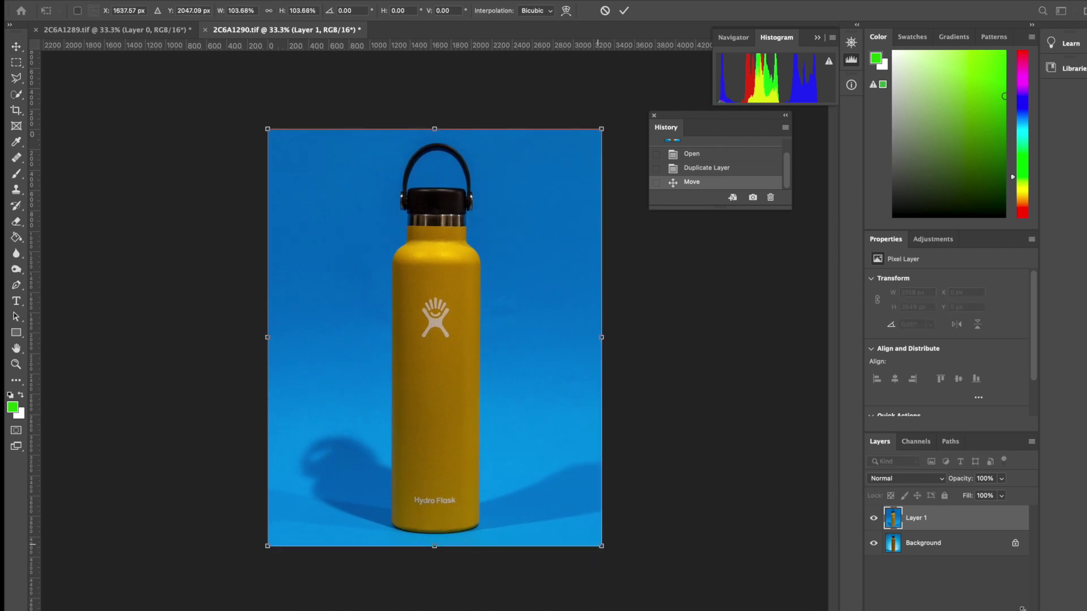
Step: Hide Layer 1 and start turning the Background into Layer 0
{"action": "left_click", "coordinate": [875, 518]}
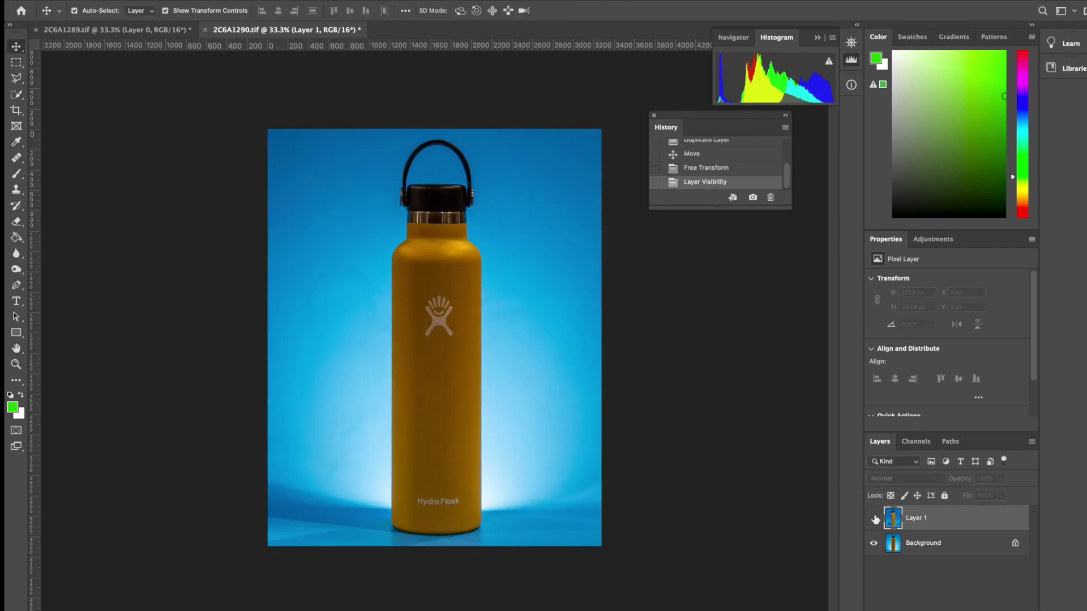
{"action": "right_click", "coordinate": [926, 549]}
{"action": "left_click", "coordinate": [957, 451]}
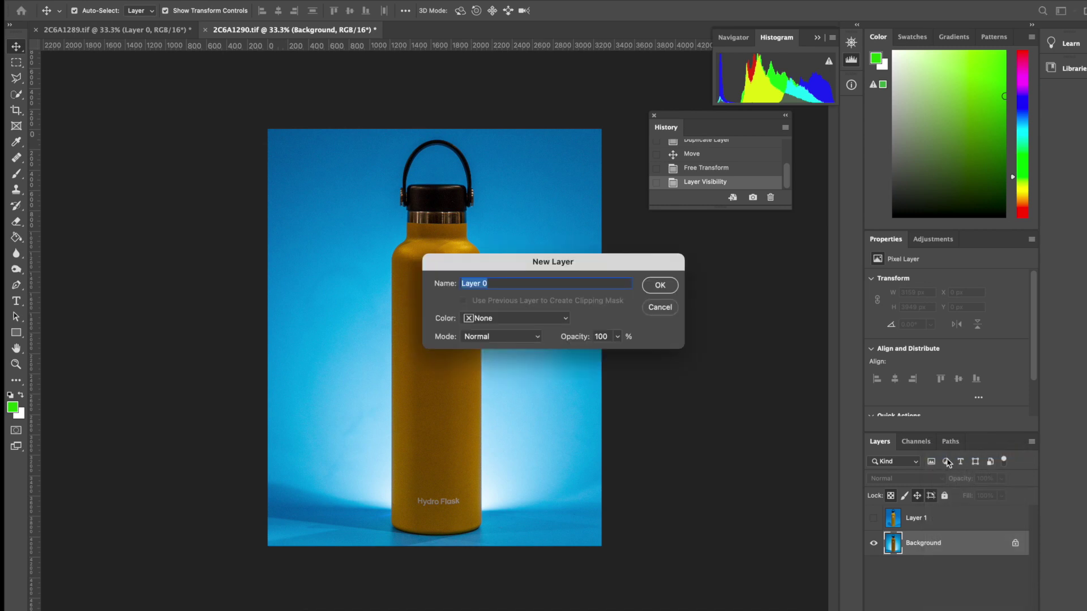
{"action": "key", "text": "Return"}
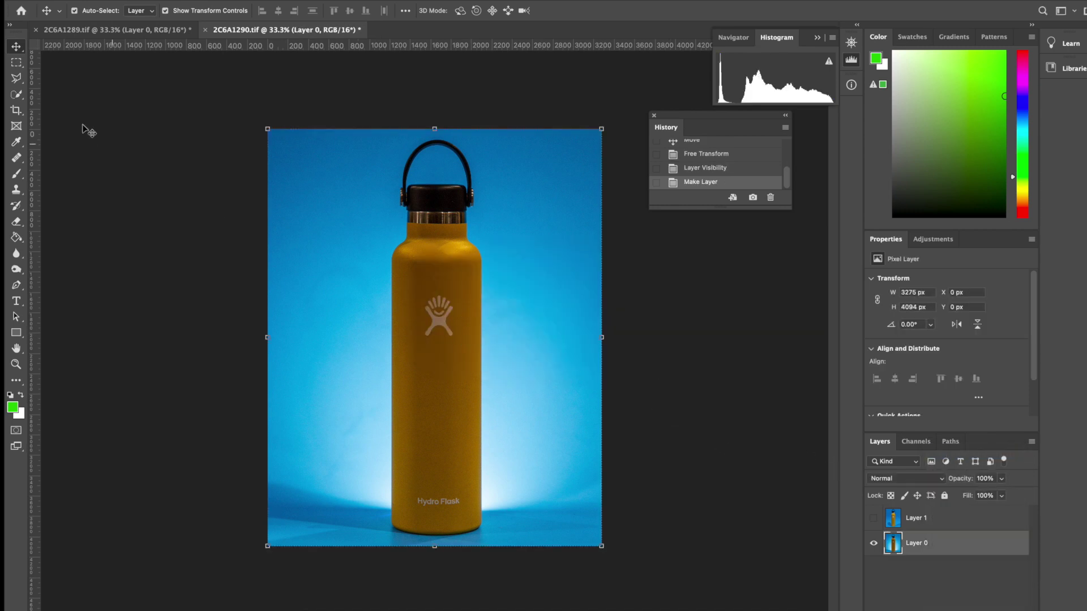
Step: Trace a Polygonal Lasso selection around the bottle on the glowing blue backdrop
{"action": "left_click", "coordinate": [16, 79]}
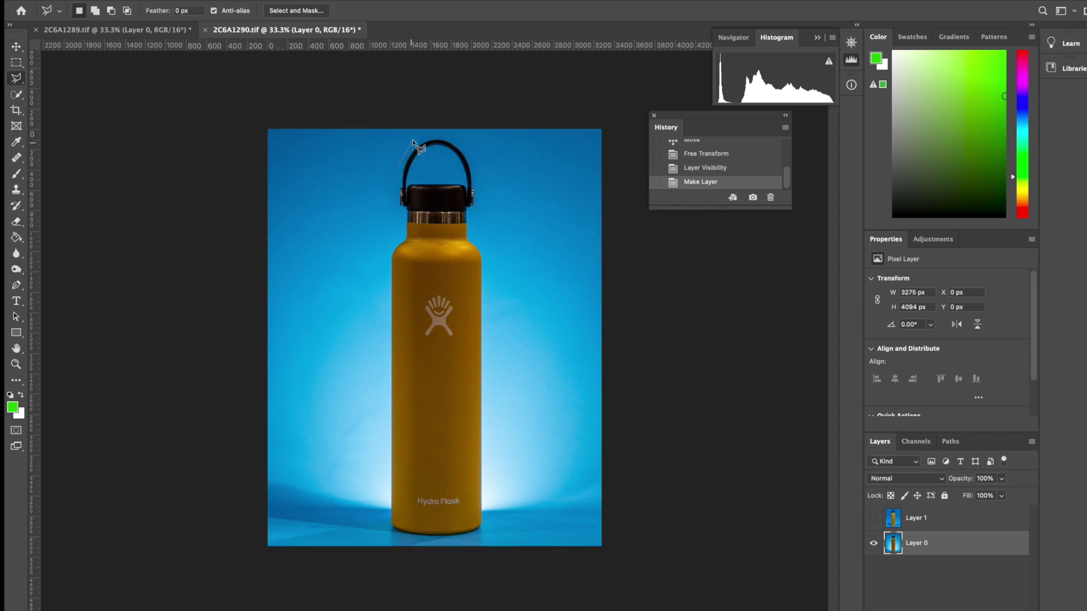
{"action": "left_click", "coordinate": [480, 171]}
{"action": "left_click", "coordinate": [490, 269]}
{"action": "left_click", "coordinate": [488, 513]}
{"action": "left_click", "coordinate": [478, 537]}
{"action": "left_click", "coordinate": [396, 537]}
{"action": "left_click", "coordinate": [387, 525]}
{"action": "left_click", "coordinate": [388, 264]}
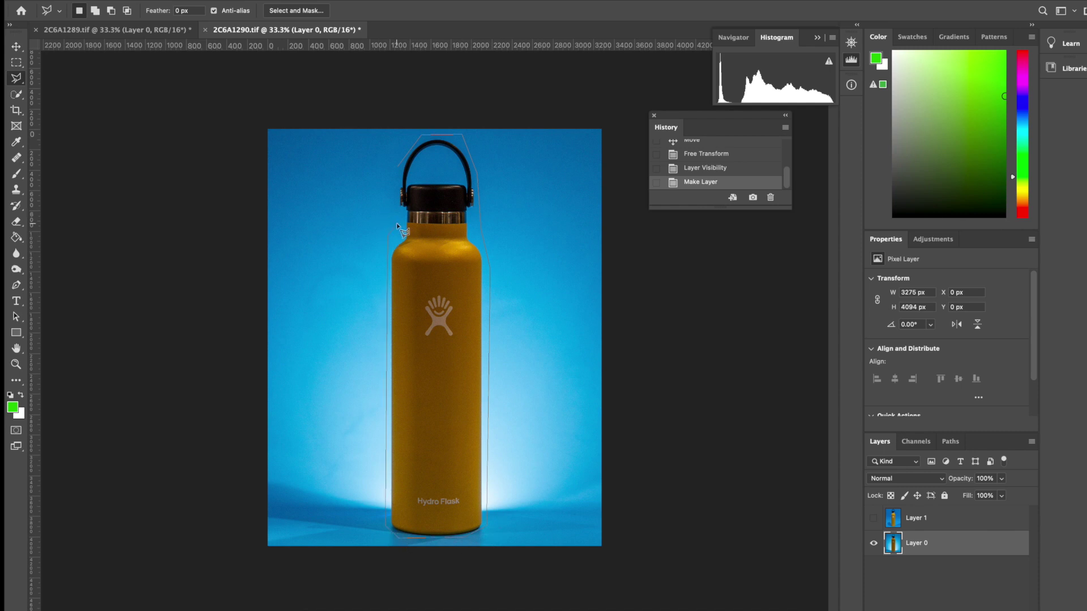
{"action": "left_click", "coordinate": [403, 173]}
Step: Run Content-Aware Fill with output to a new layer, then deselect
{"action": "left_click", "coordinate": [150, 1]}
{"action": "left_click", "coordinate": [169, 183]}
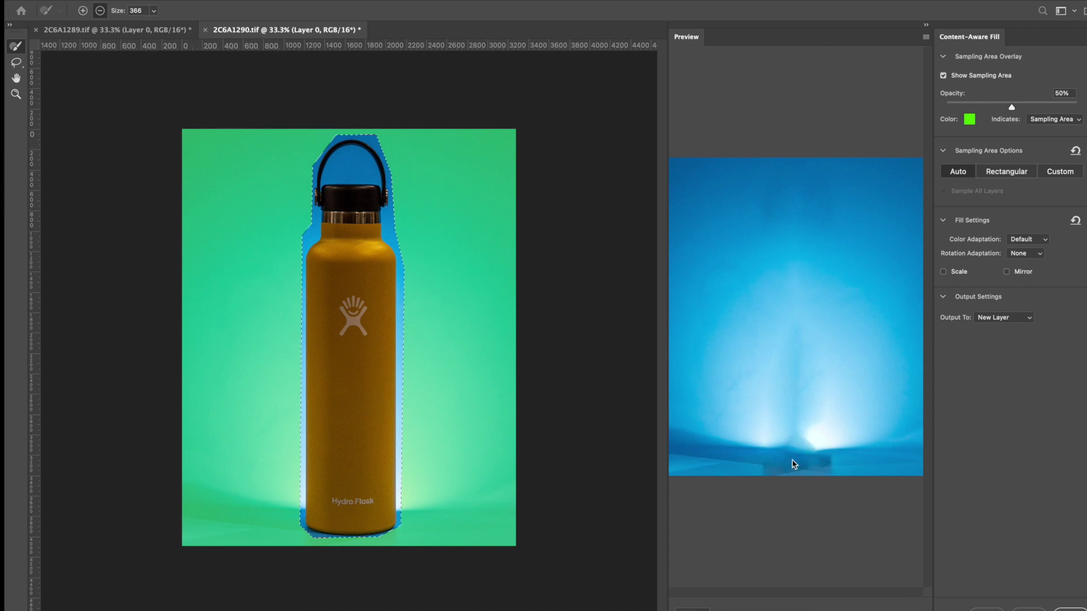
{"action": "key", "text": "Return"}
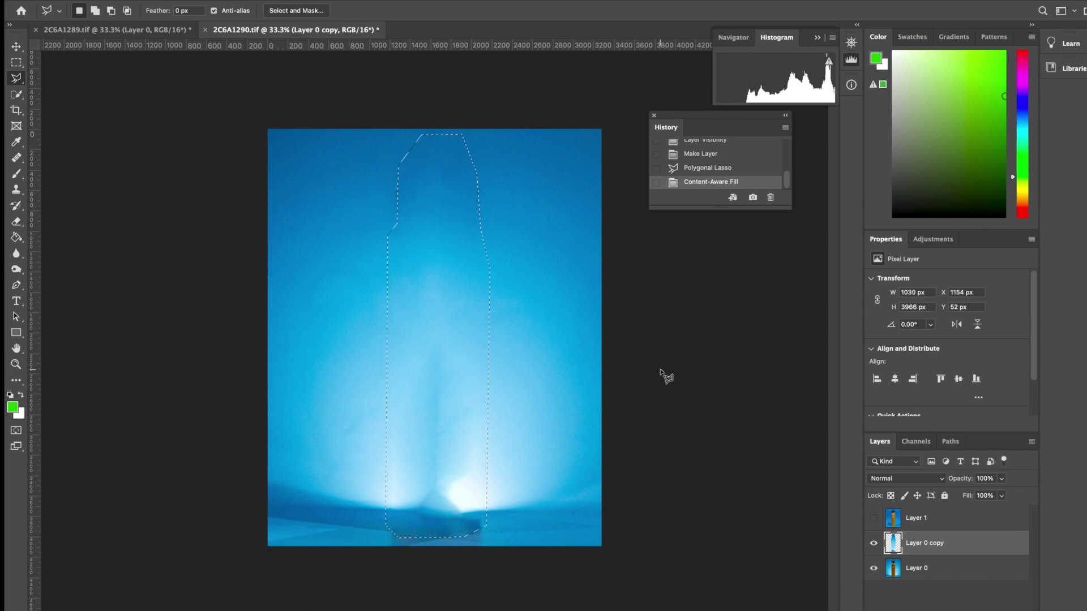
{"action": "key", "text": "ctrl+d"}
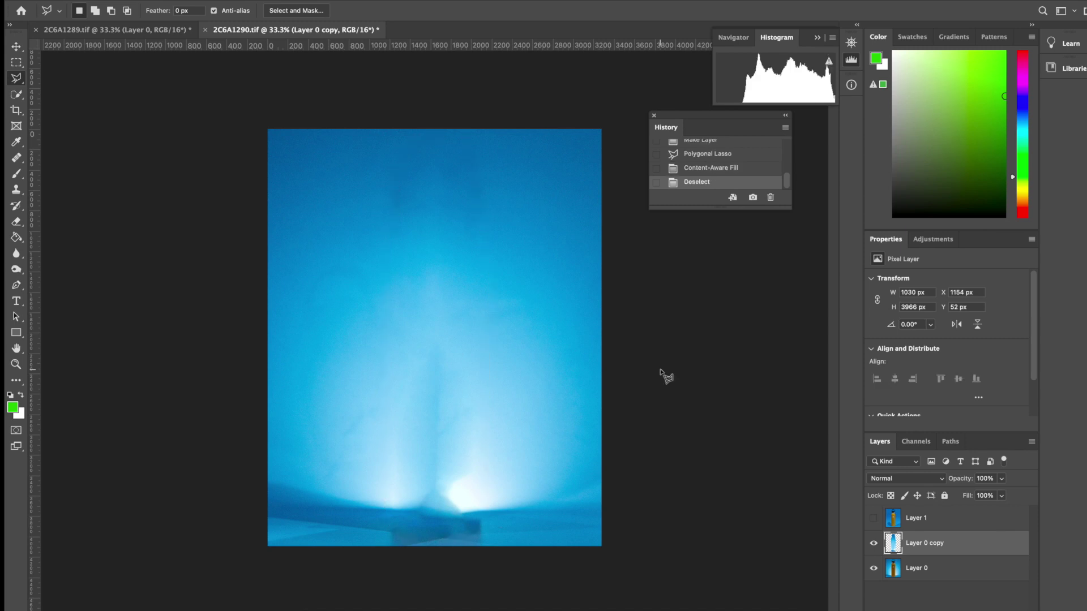
Step: Show and select Layer 1, Select Subject on the bottle, invert, delete the plain blue, and deselect
{"action": "left_click", "coordinate": [873, 519]}
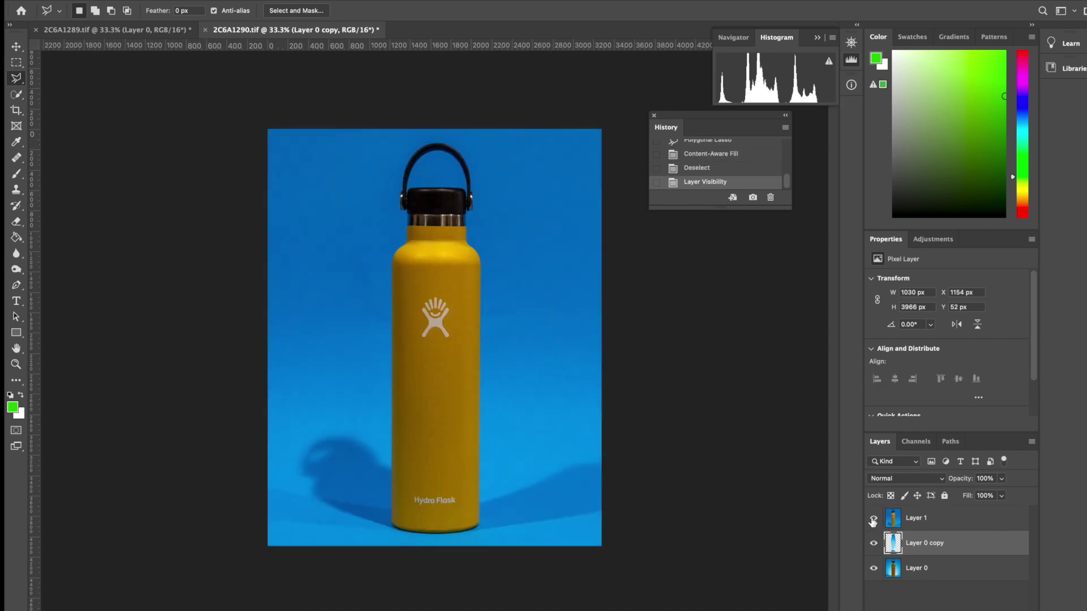
{"action": "left_click", "coordinate": [938, 521]}
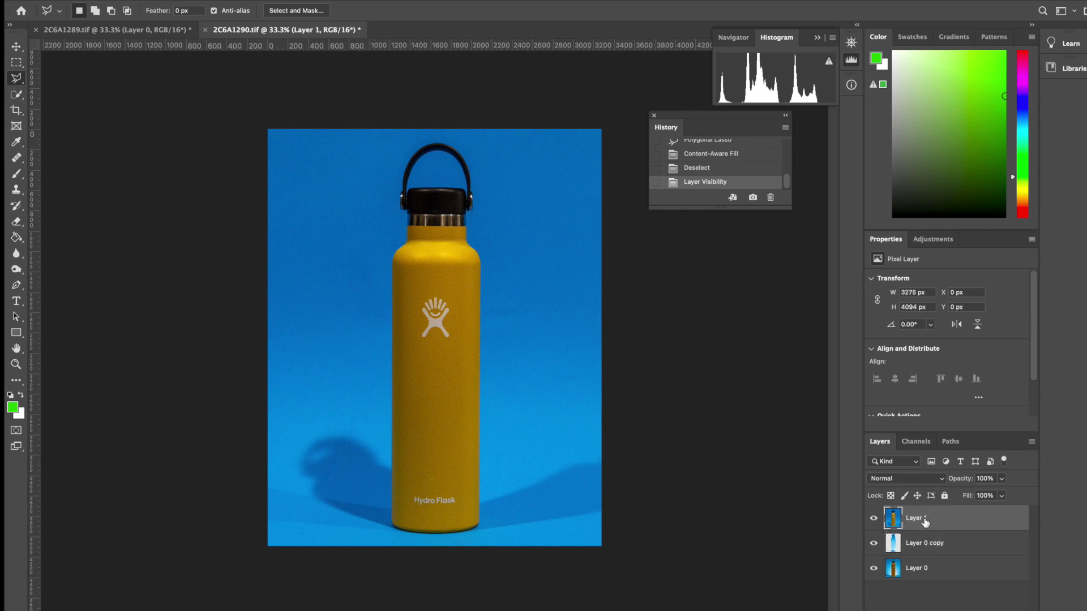
{"action": "left_click", "coordinate": [17, 96]}
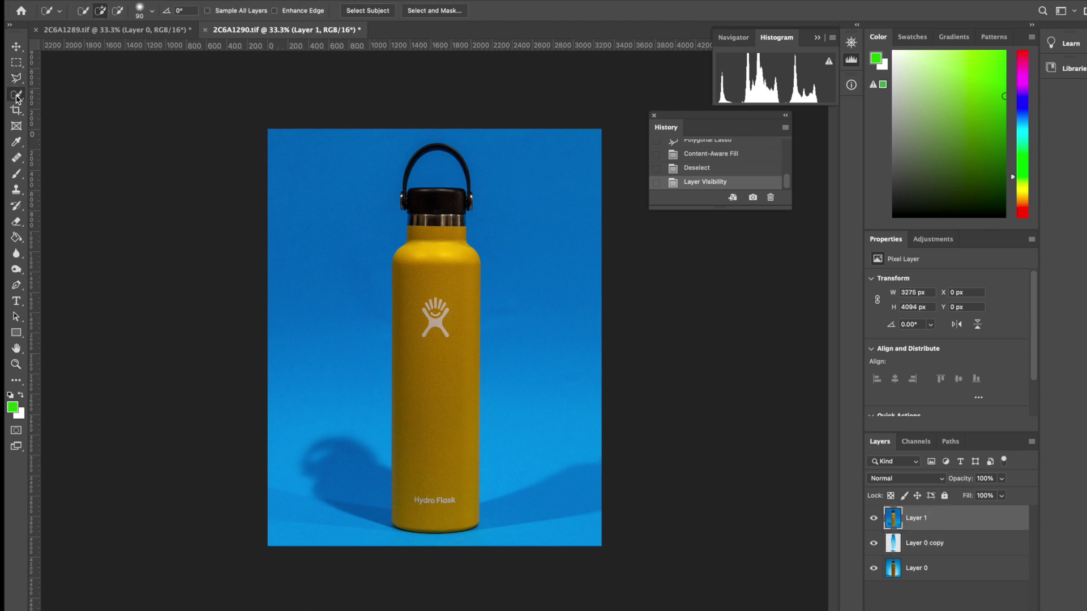
{"action": "left_click", "coordinate": [388, 12]}
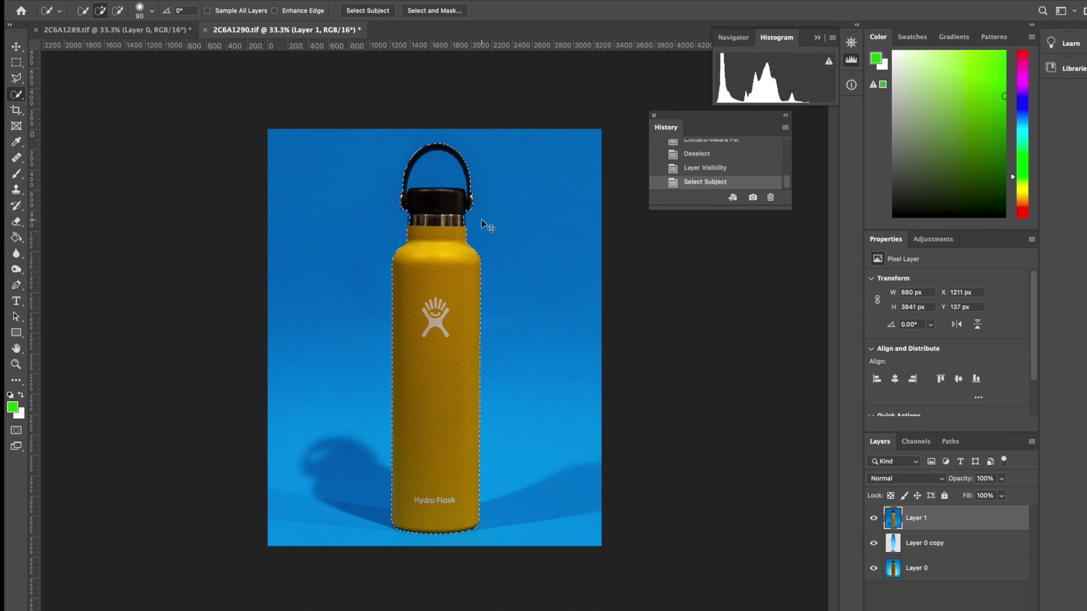
{"action": "key", "text": "ctrl+shift+i"}
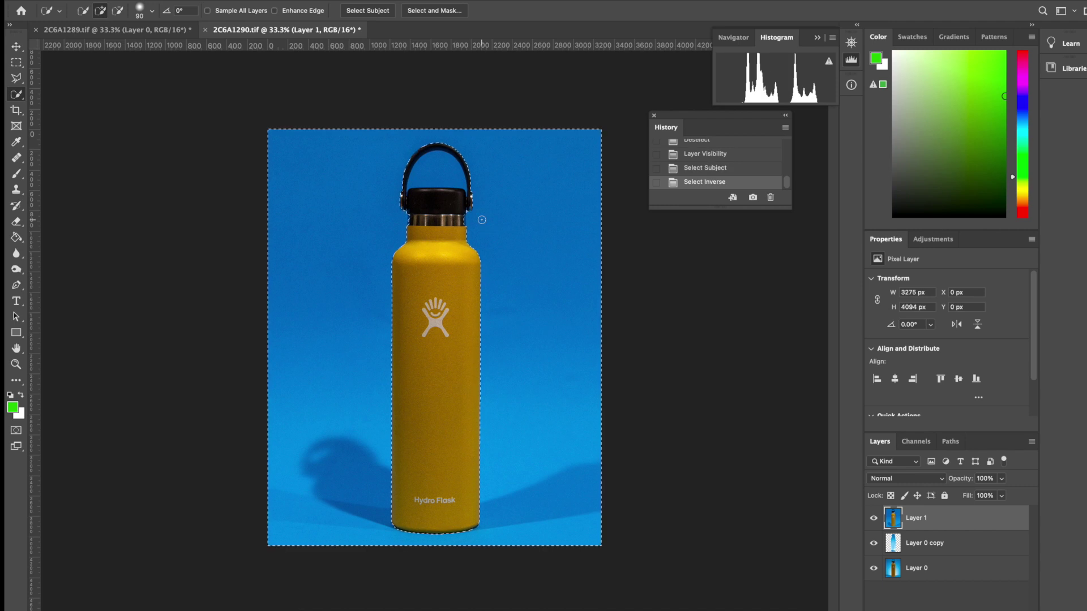
{"action": "key", "text": "Delete"}
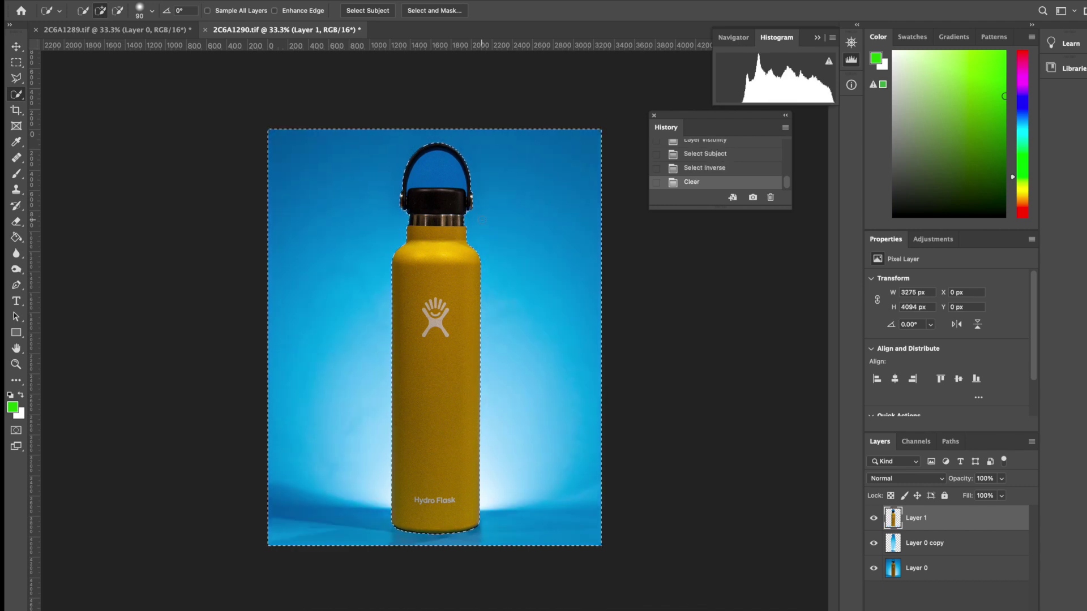
{"action": "key", "text": "ctrl+d"}
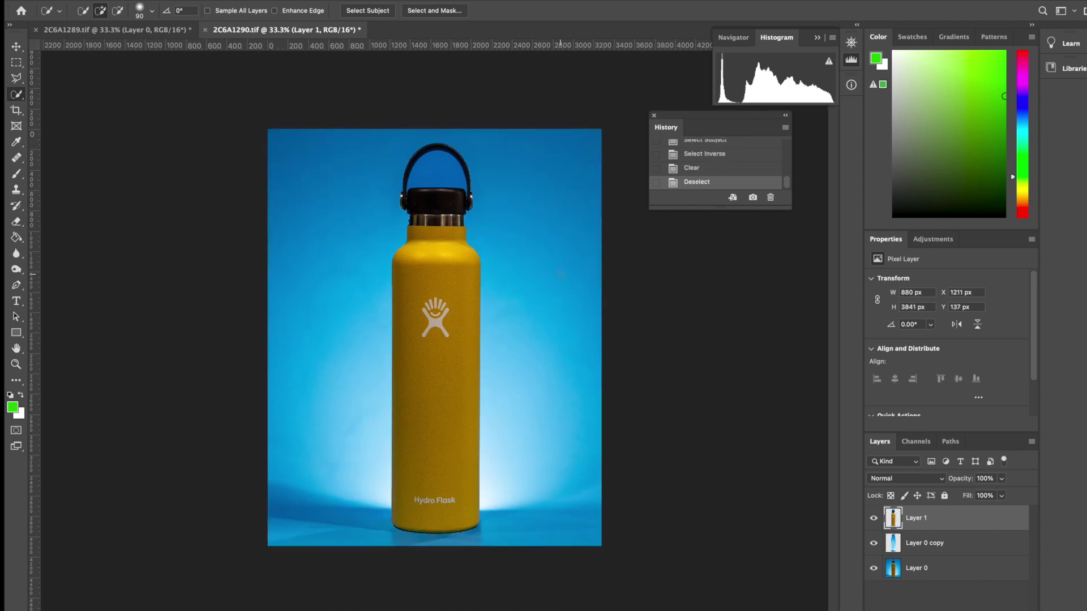